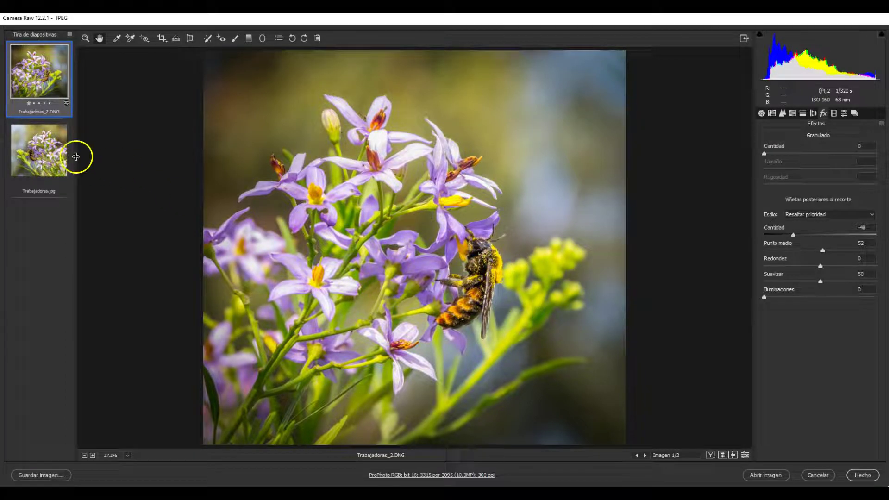
Compare the original Trabajadoras.jpg with the edited Trabajadoras_2.DNG by displaying each image alternately.
left_click(52, 146)
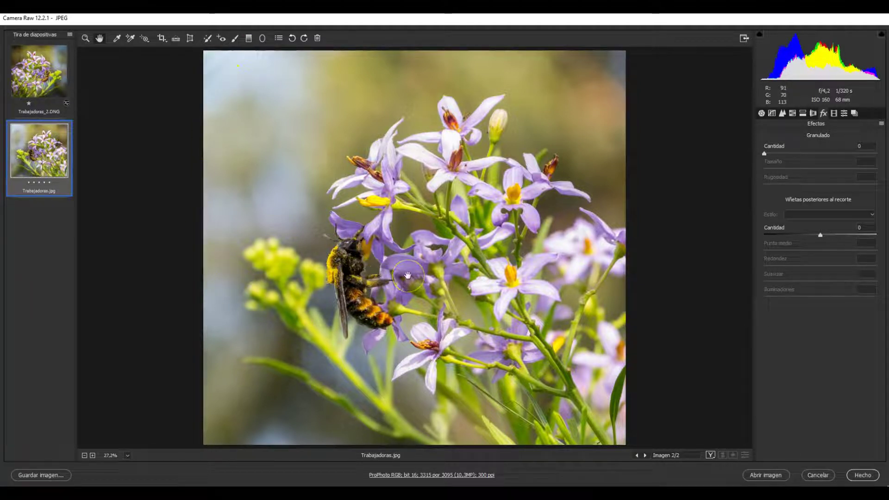
left_click_drag(407, 274, 451, 139)
left_click(453, 83)
left_click(550, 190)
left_click(52, 72)
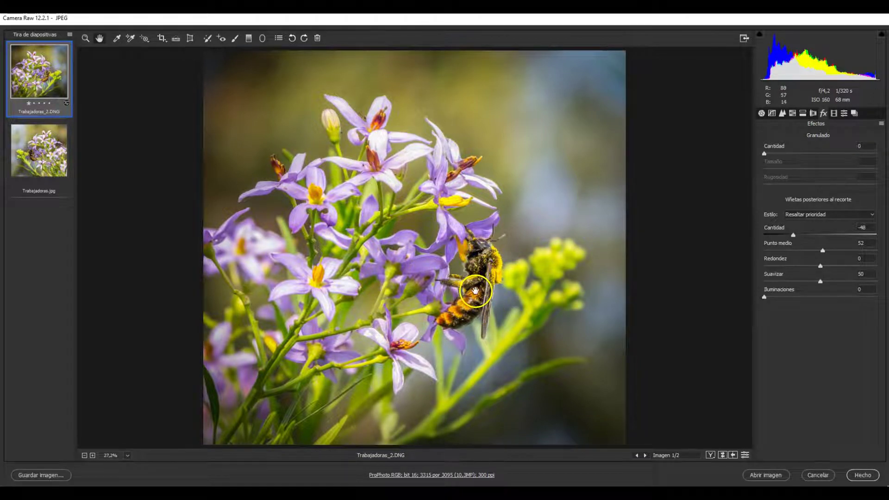
left_click(39, 150)
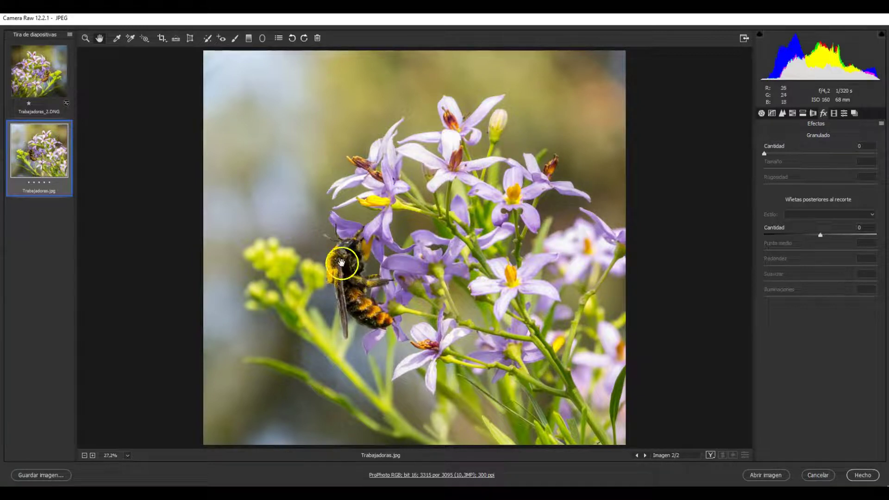
left_click(42, 73)
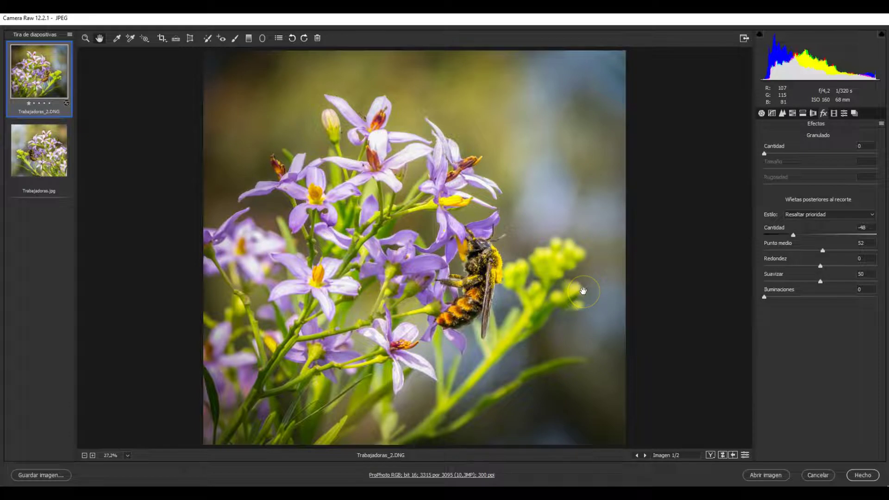
Flip Trabajadoras_2.DNG horizontally and flip it back to its previous orientation.
key("alt")
left_click(293, 42)
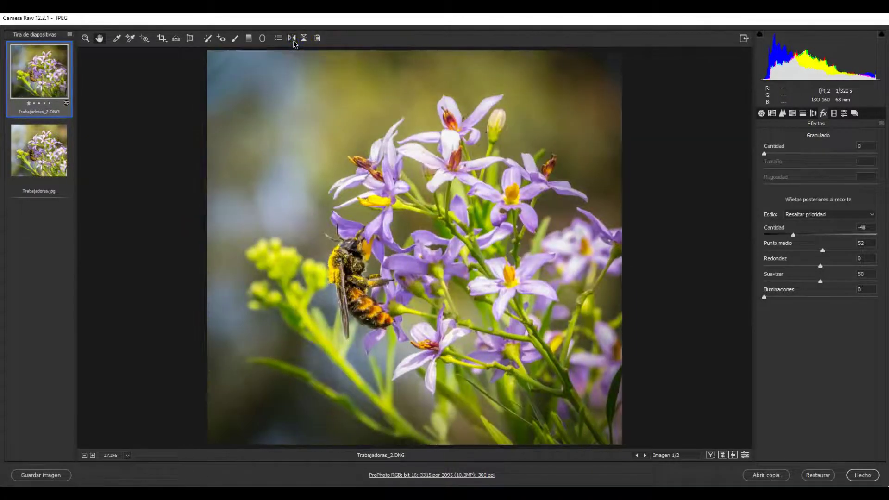
left_click(293, 42)
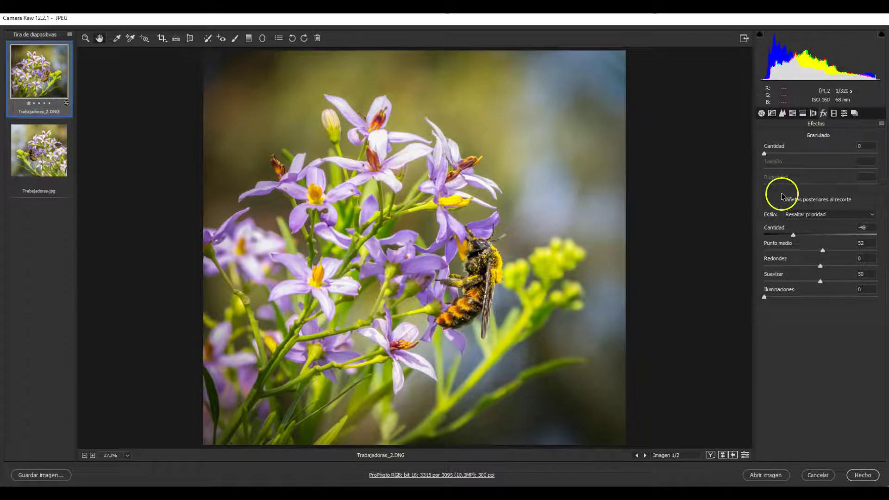
Reset Iluminaciones to 0 in the basic adjustments of Trabajadoras_2.DNG and undo the reset.
left_click(762, 114)
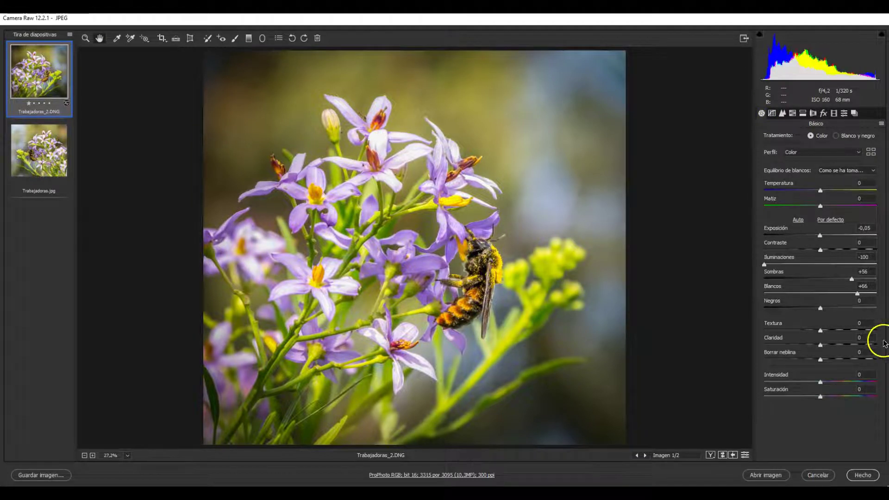
left_click(764, 264)
double_click(765, 265)
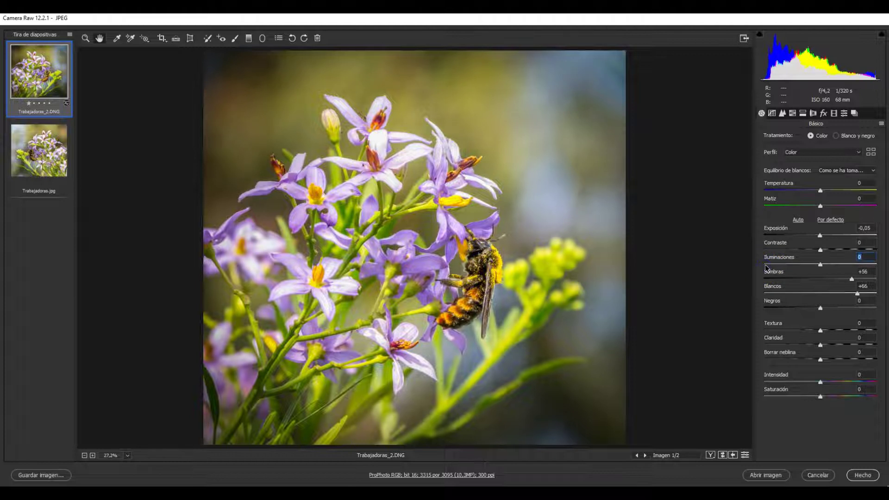
left_click(379, 135)
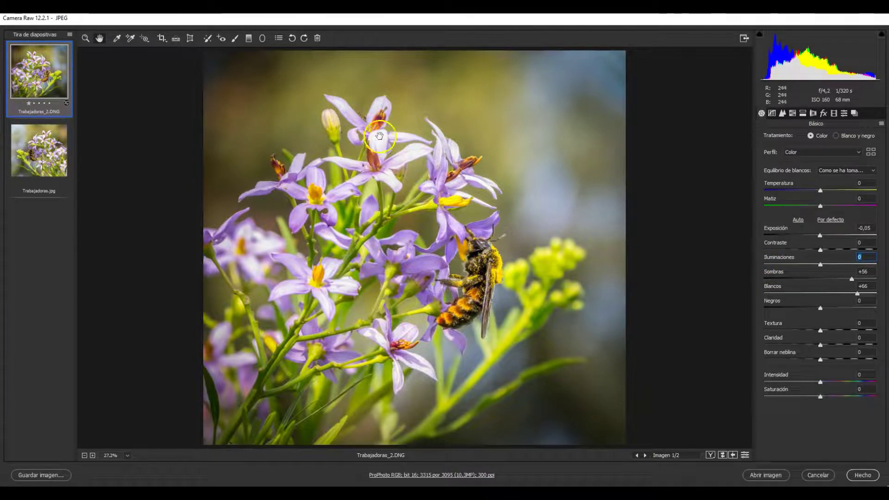
key("ctrl+z")
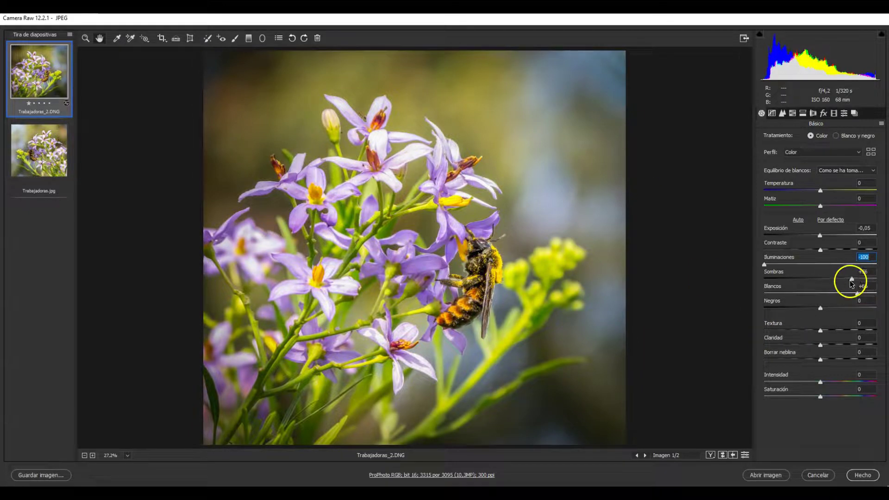
Reset Sombras and Blancos to 0 one at a time, restoring each value after checking its effect.
double_click(852, 277)
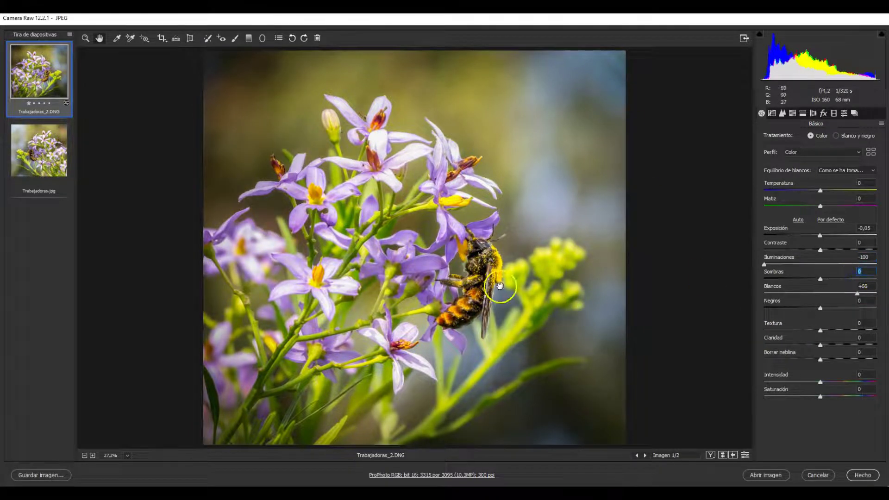
key("ctrl+z")
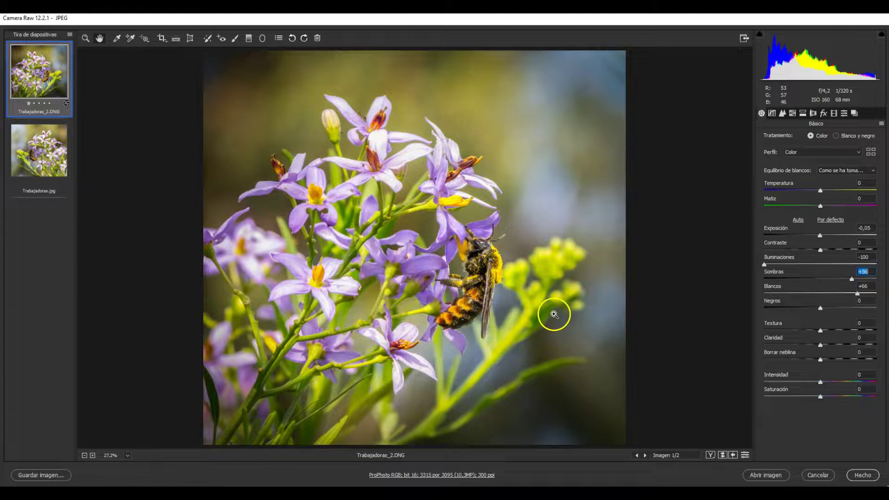
double_click(857, 294)
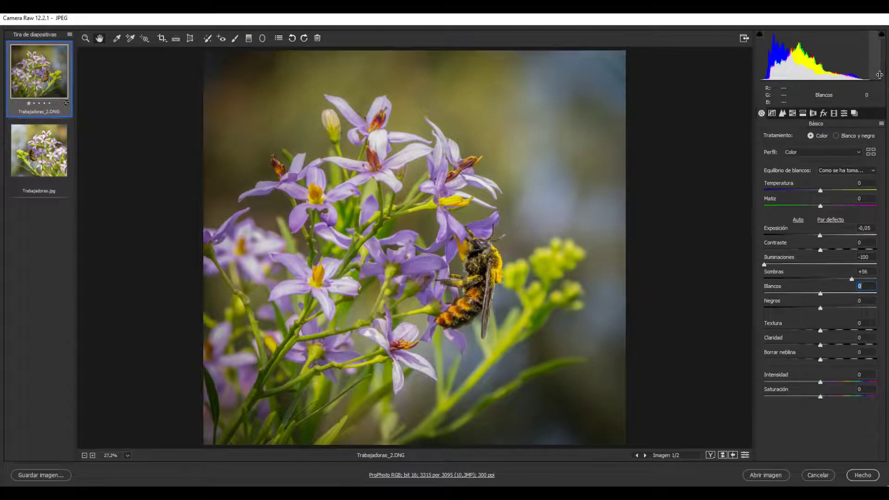
left_click_drag(879, 74, 887, 74)
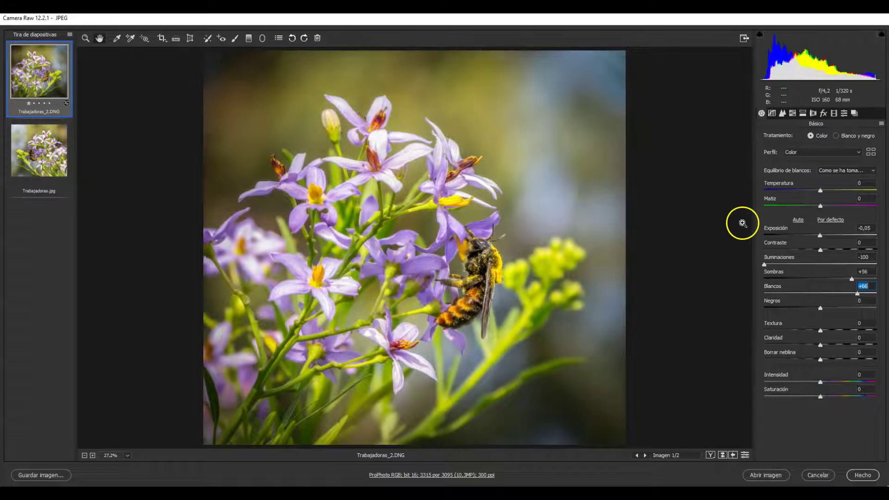
Compare the current basic settings with their defaults, and review the tone curve and the Detalle settings.
left_click(744, 456)
left_click(744, 456)
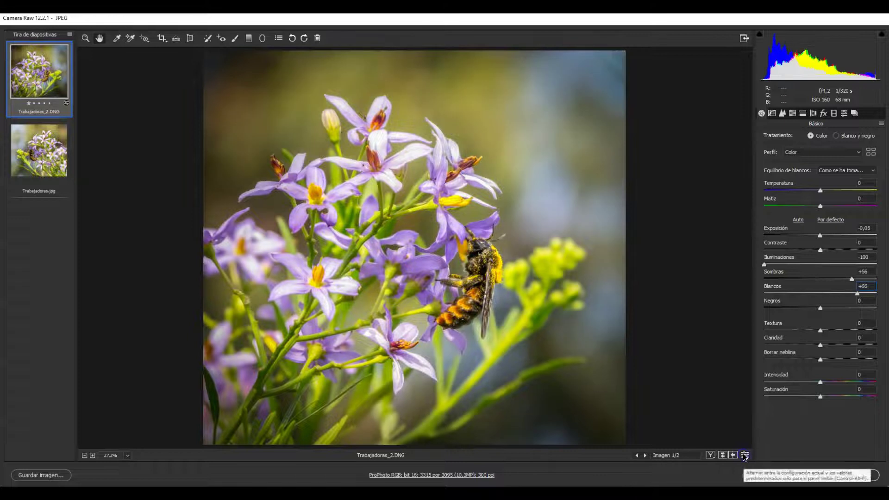
left_click(772, 114)
left_click(781, 113)
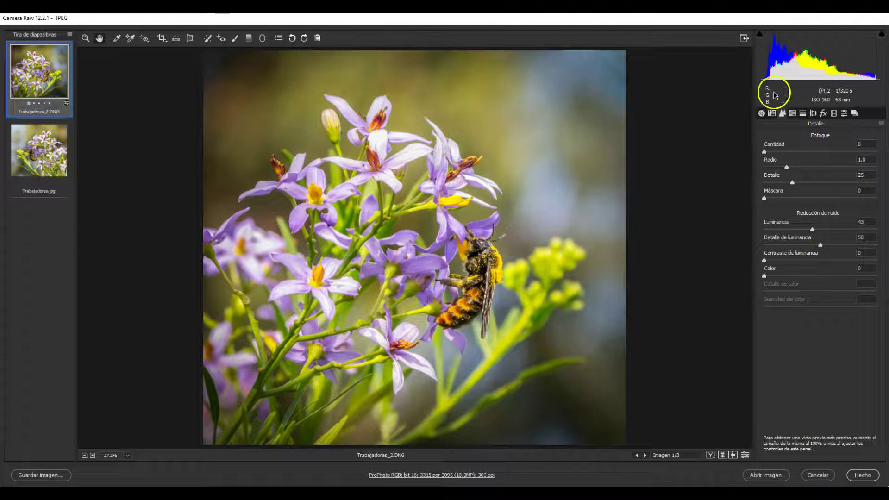
Review the HSL adjustments for saturation, luminance and hue, ending on the luminance values.
left_click(792, 113)
left_click(794, 139)
left_click(820, 135)
left_click(766, 135)
left_click(840, 137)
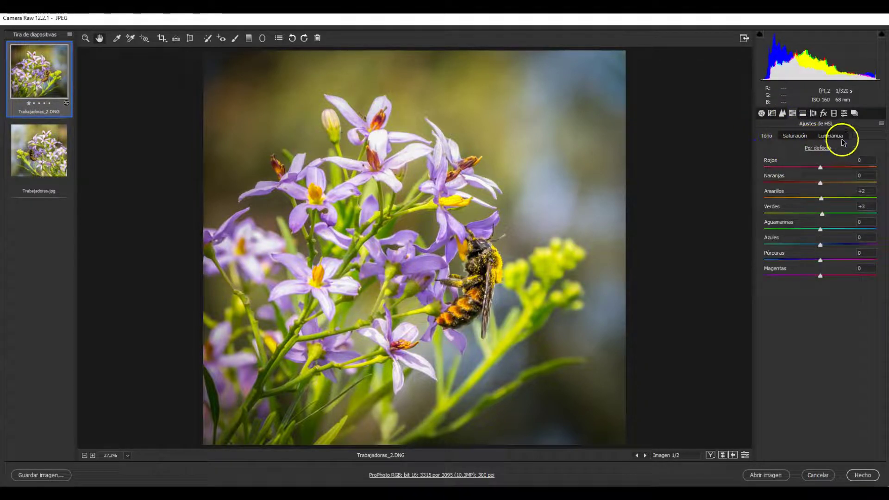
Reset all HSL luminance values to their defaults and undo the reset.
left_click(820, 275)
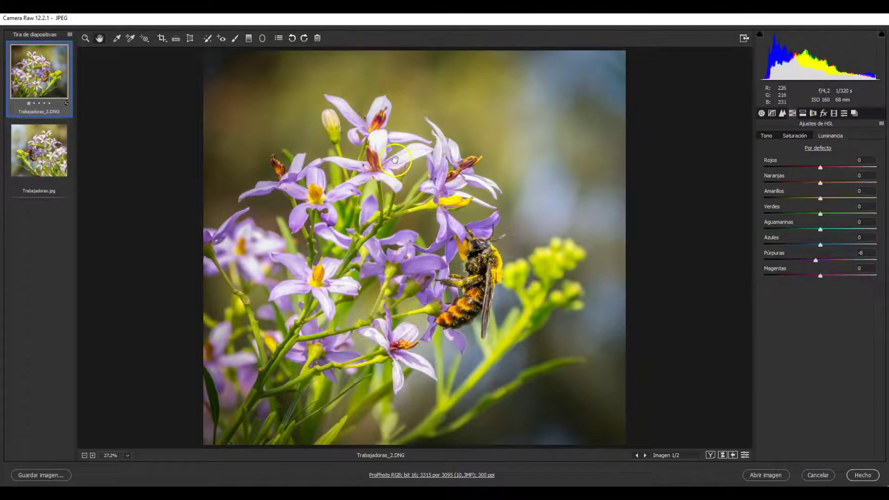
left_click(825, 150)
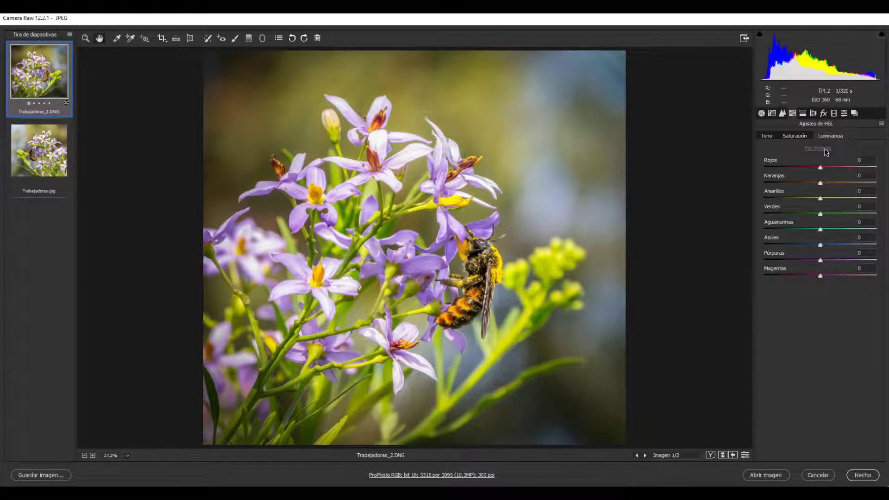
left_click_drag(486, 228, 476, 224)
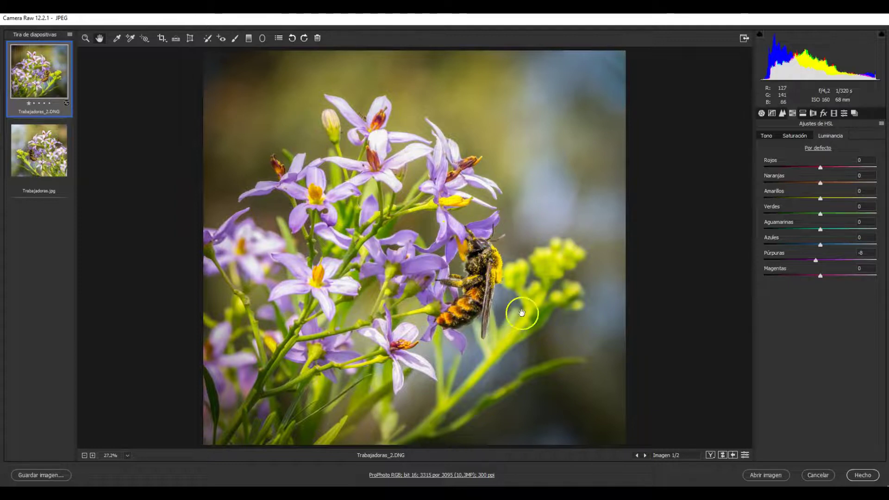
Look through the remaining adjustment groups up to Efectos, and compare the image with and without the post-crop vignette.
left_click(803, 114)
left_click(812, 113)
left_click(823, 113)
left_click(821, 281)
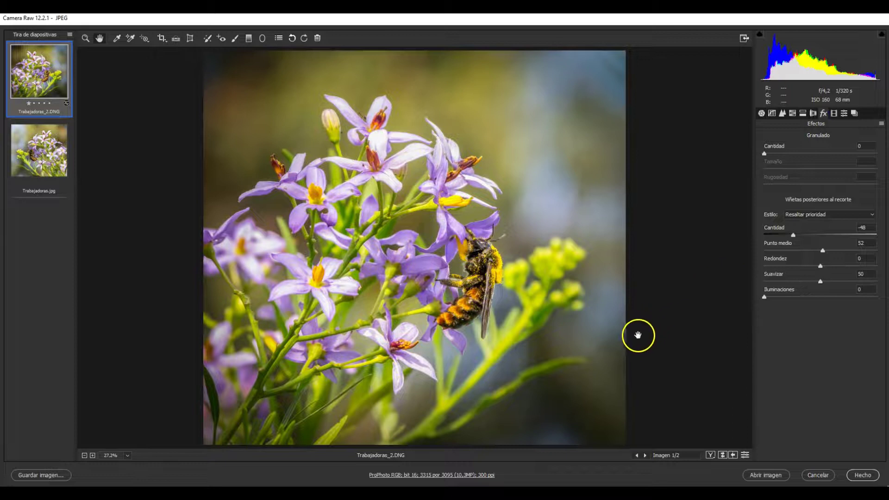
left_click(744, 455)
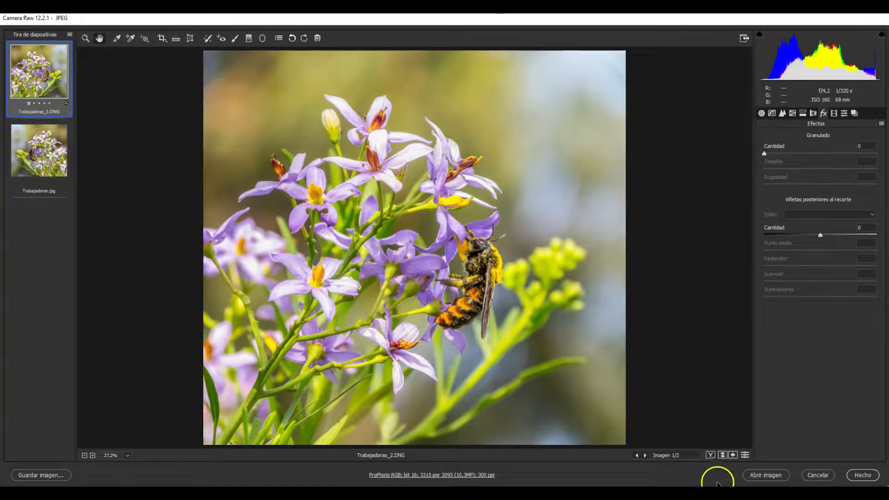
left_click(744, 455)
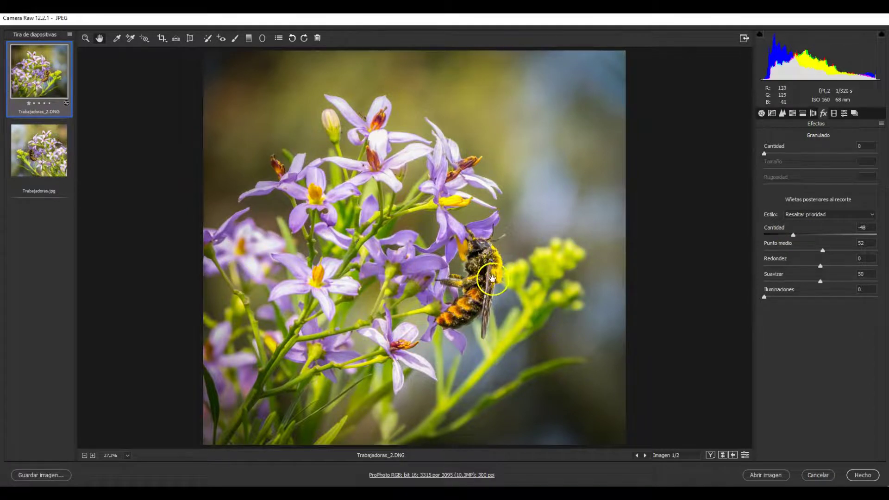
Examine the radial filter on the bee's upper body with its mask overlay shown, and deselect the filter.
left_click(264, 39)
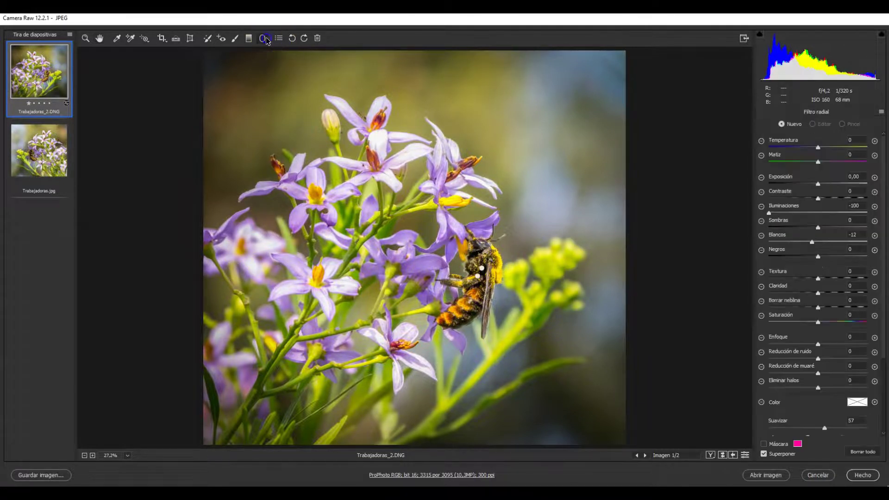
left_click(479, 278)
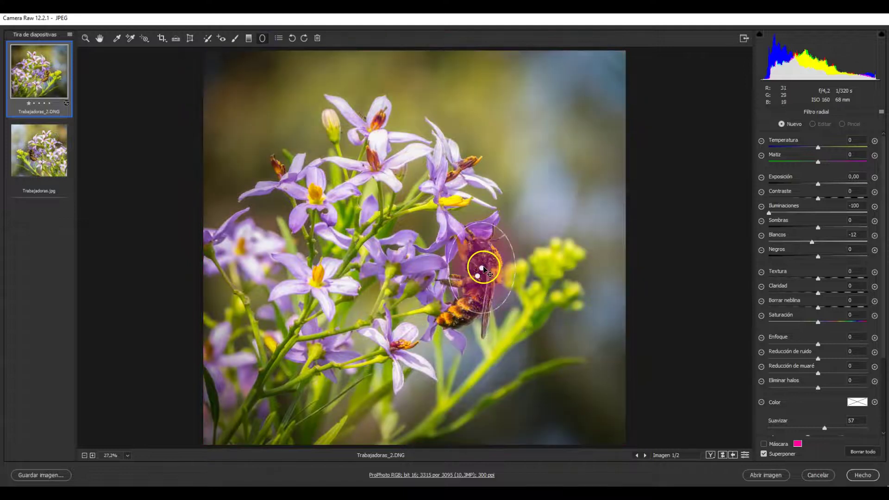
left_click(481, 268)
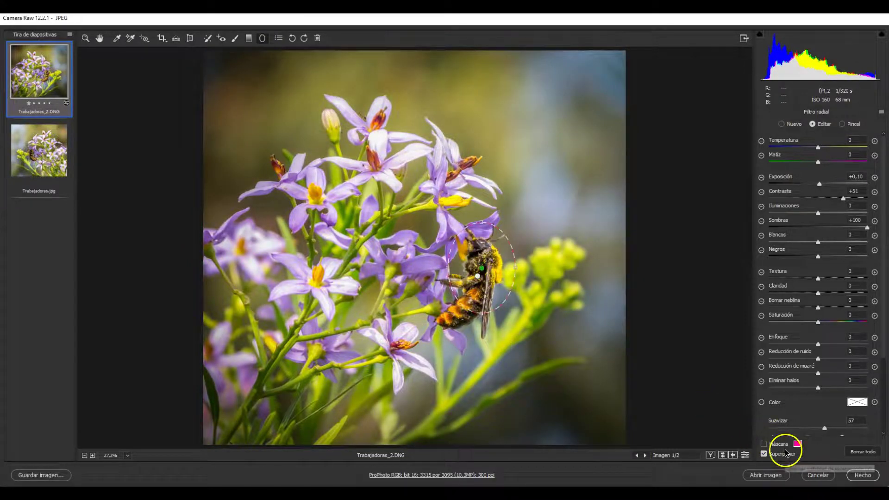
left_click(763, 444)
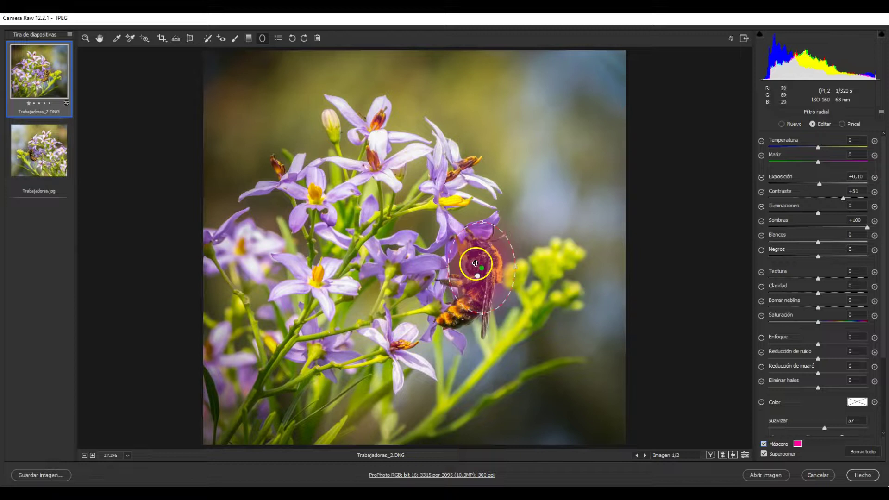
left_click(780, 445)
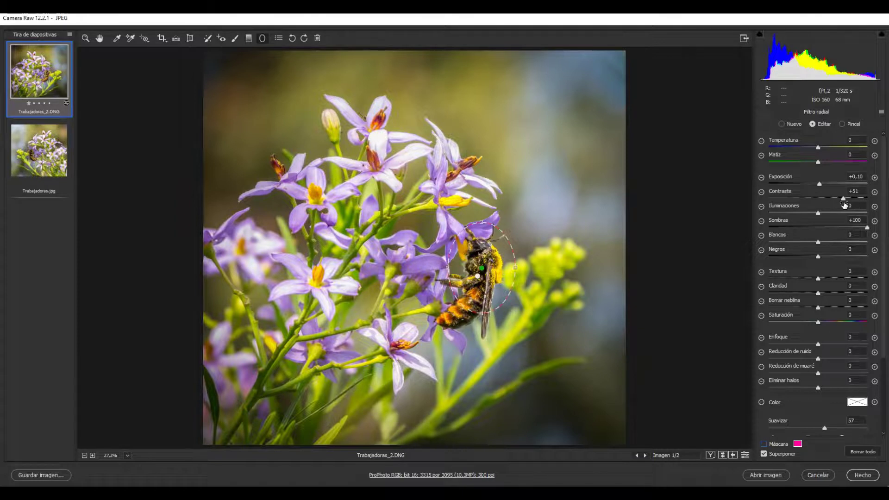
key("Escape")
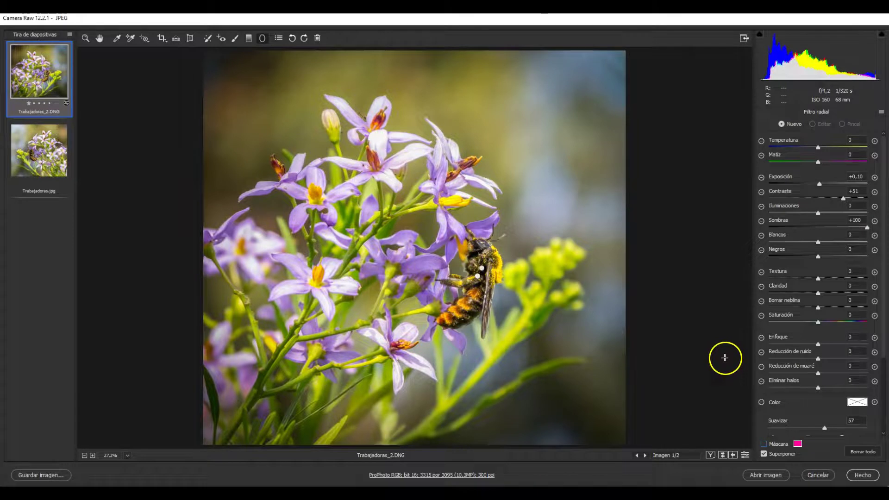
Examine the larger radial filter that affects the area surrounding the bee, including its mask and settings, and deselect it.
mouse_move(478, 278)
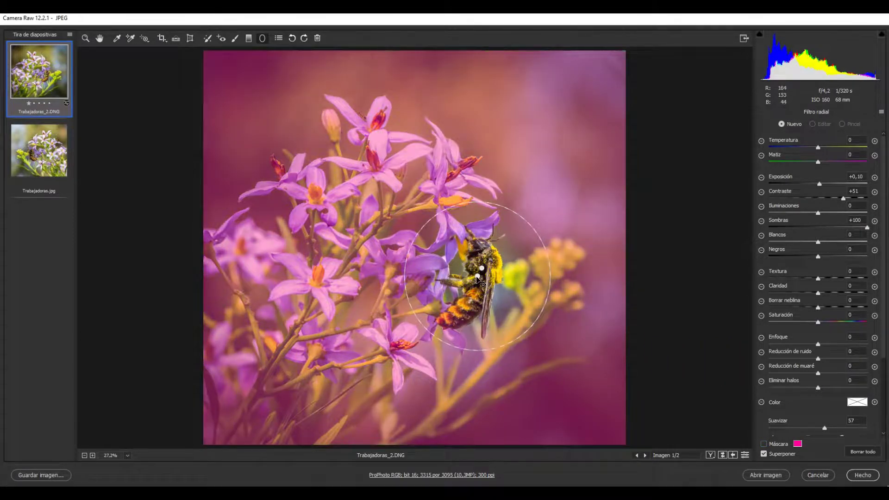
left_click(477, 278)
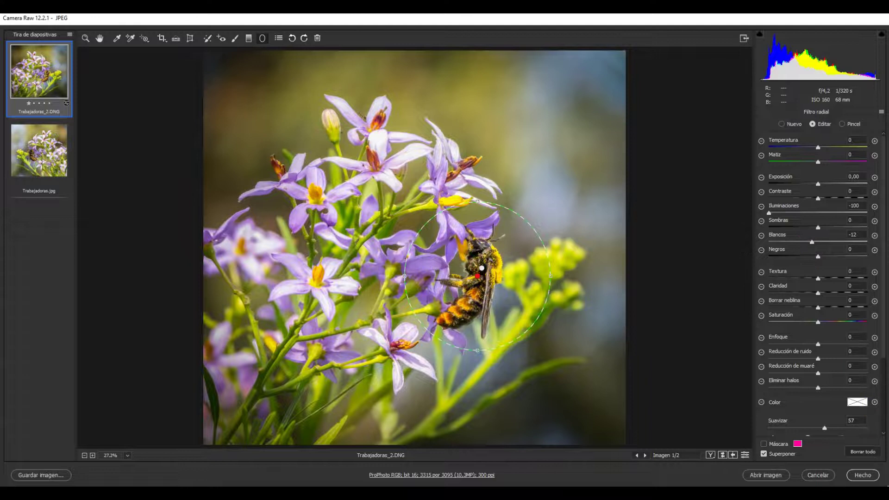
key("Delete")
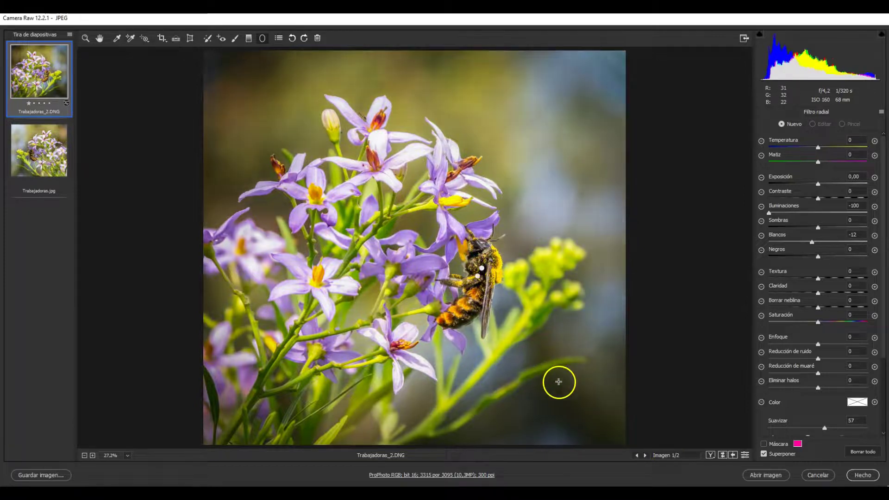
Look through the graduated filter, adjustment brush and spot removal tools, and return to the Hand tool.
left_click(249, 37)
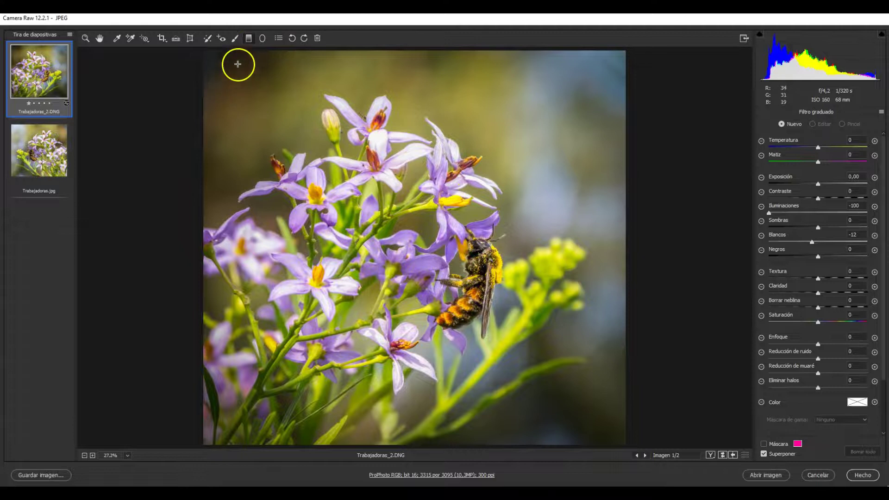
left_click(236, 38)
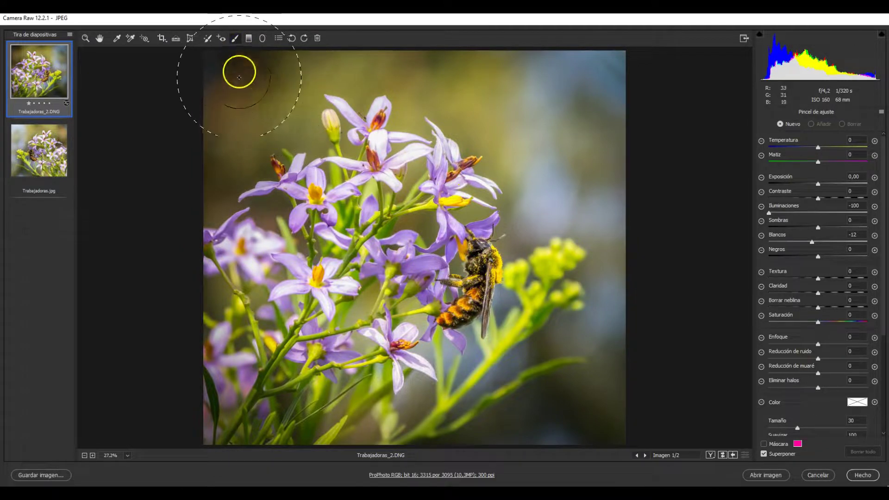
left_click(208, 37)
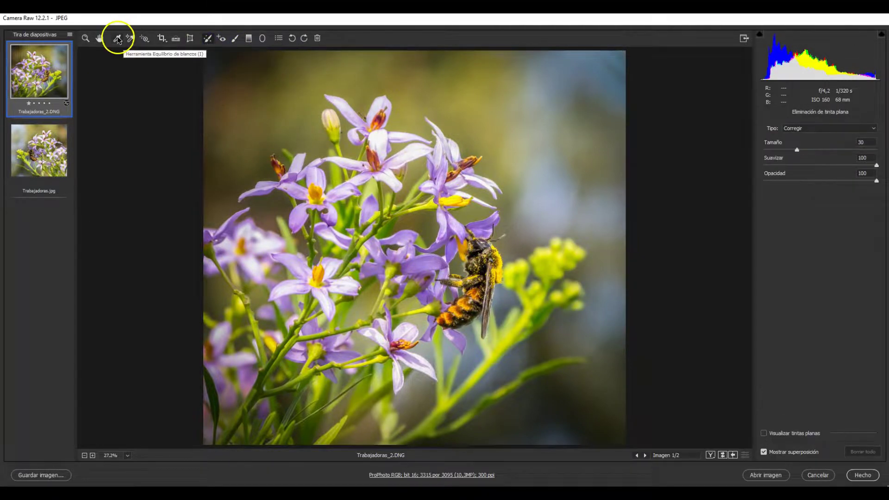
left_click(100, 37)
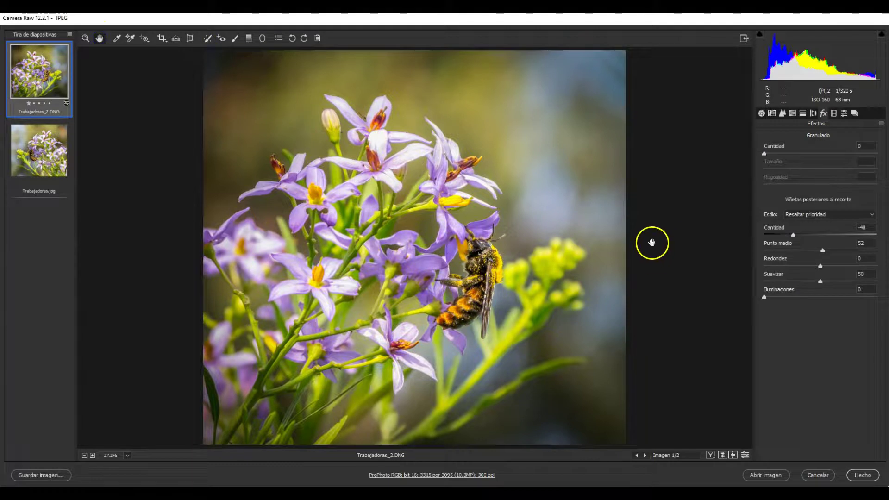
Display the original Trabajadoras.jpg once more and return to the edited Trabajadoras_2.DNG.
left_click(49, 152)
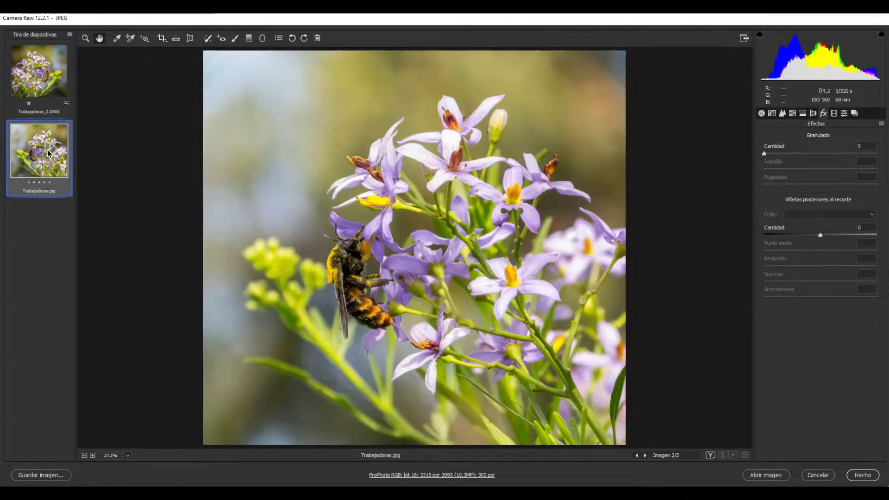
left_click(49, 79)
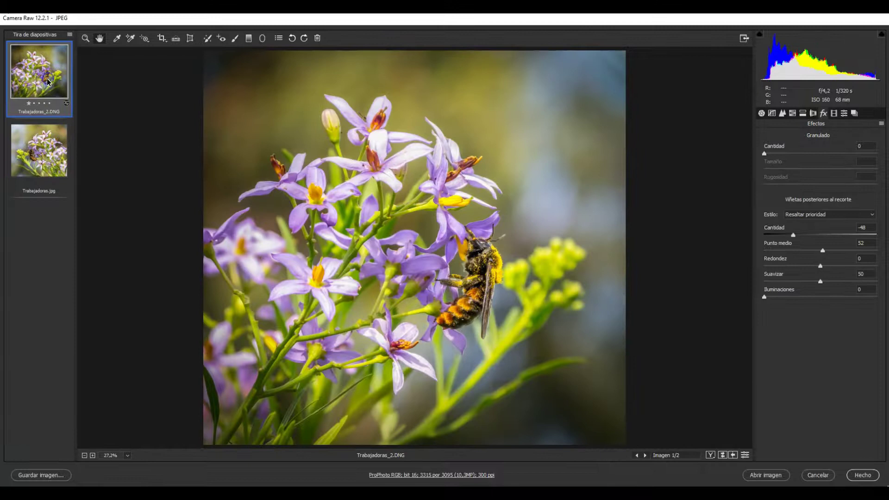